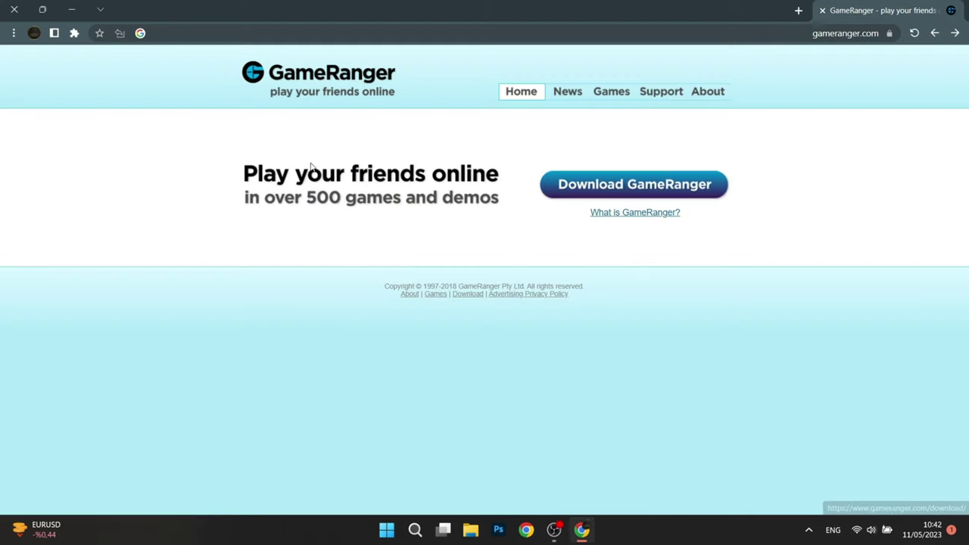
# Download GameRanger, install it with all default options enabled, and retry the connection to its server.
pyautogui.click(651, 187)
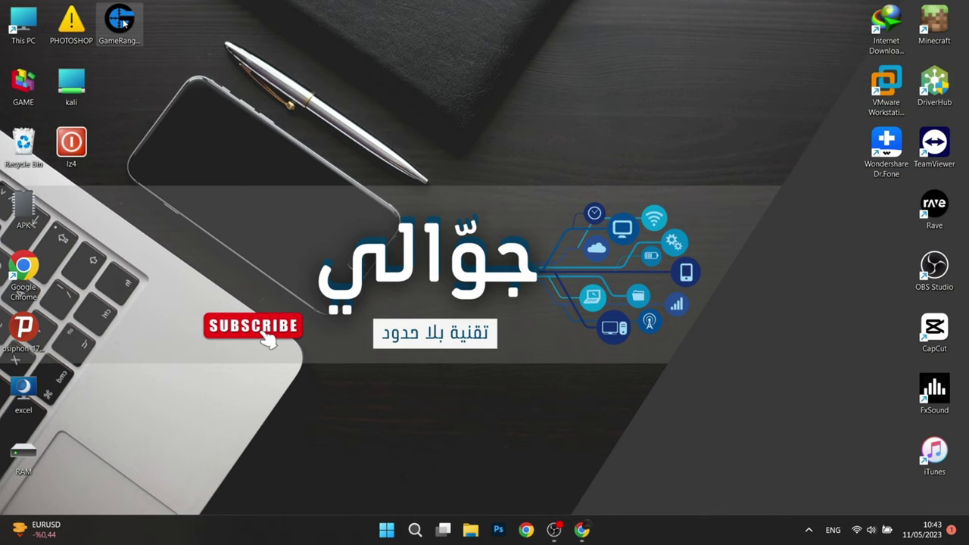
pyautogui.moveTo(119, 26); pyautogui.dragTo(168, 28)
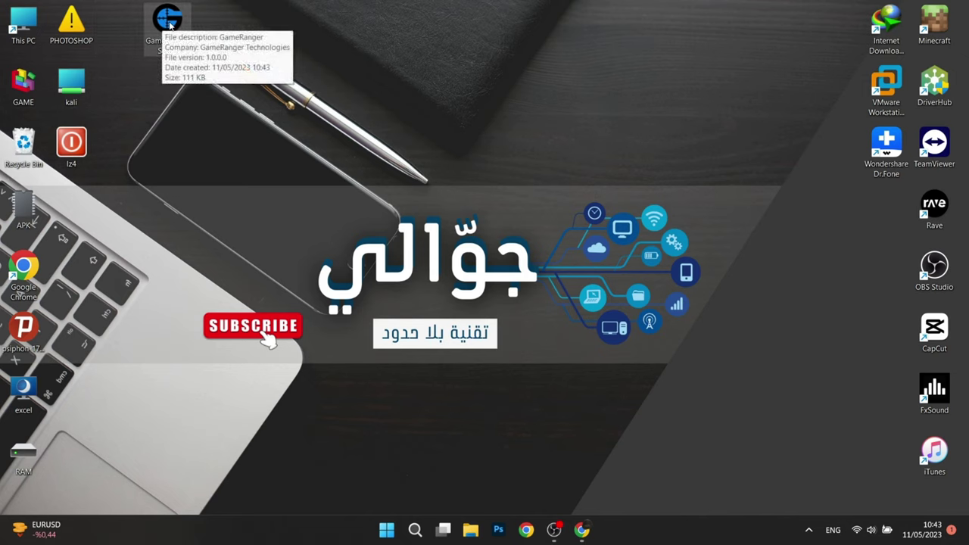
pyautogui.doubleClick(167, 27)
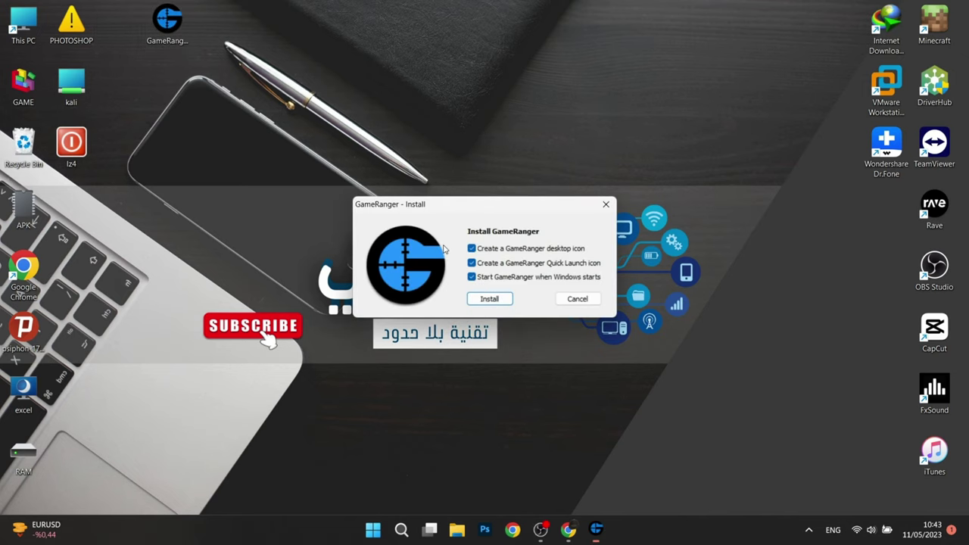
pyautogui.click(490, 299)
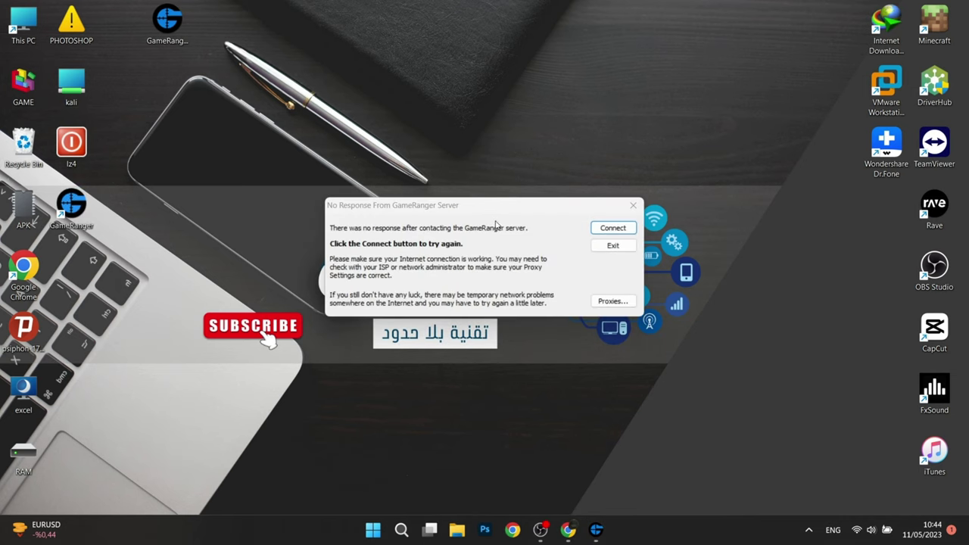
pyautogui.click(594, 230)
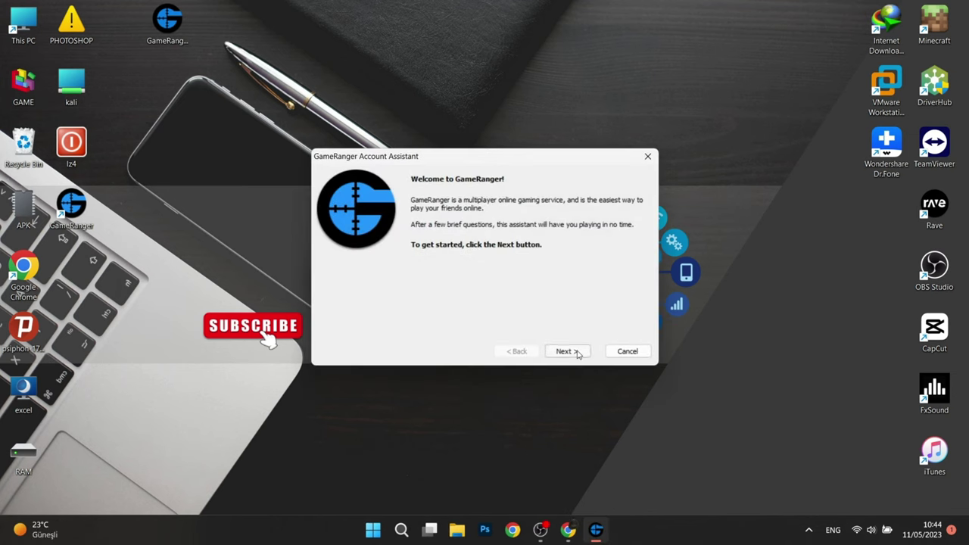
# Agree to the GameRanger terms of use and choose to create a new account, leaving the invite code blank.
pyautogui.click(562, 352)
pyautogui.click(562, 352)
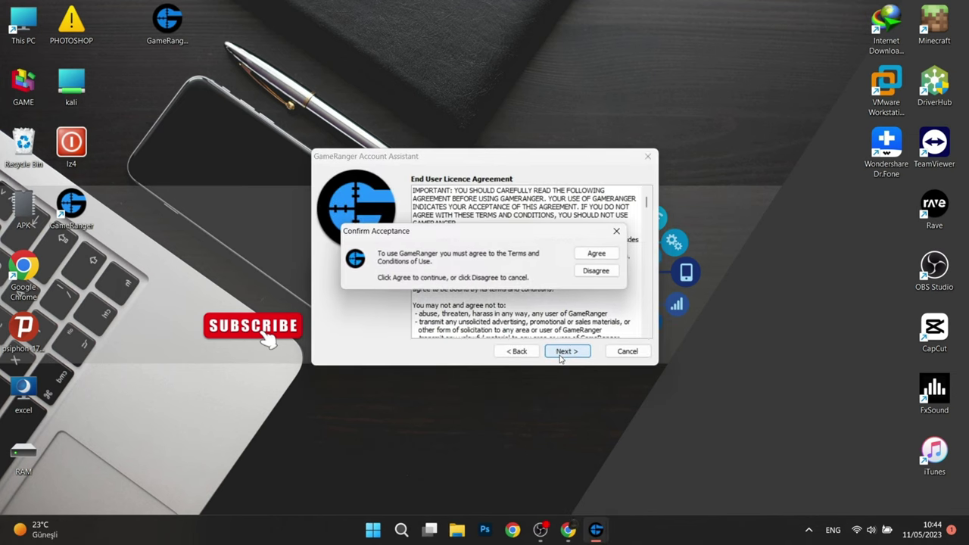
pyautogui.click(601, 256)
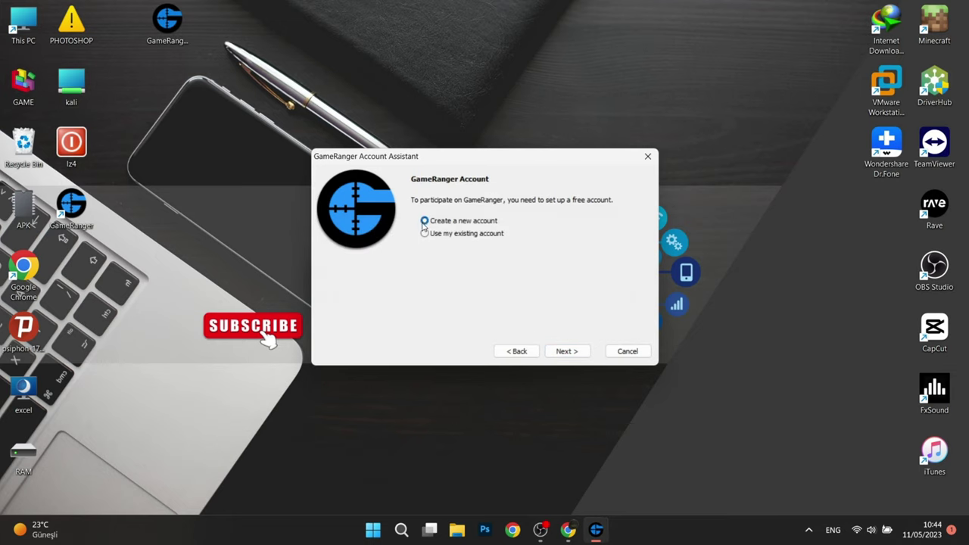
pyautogui.click(570, 354)
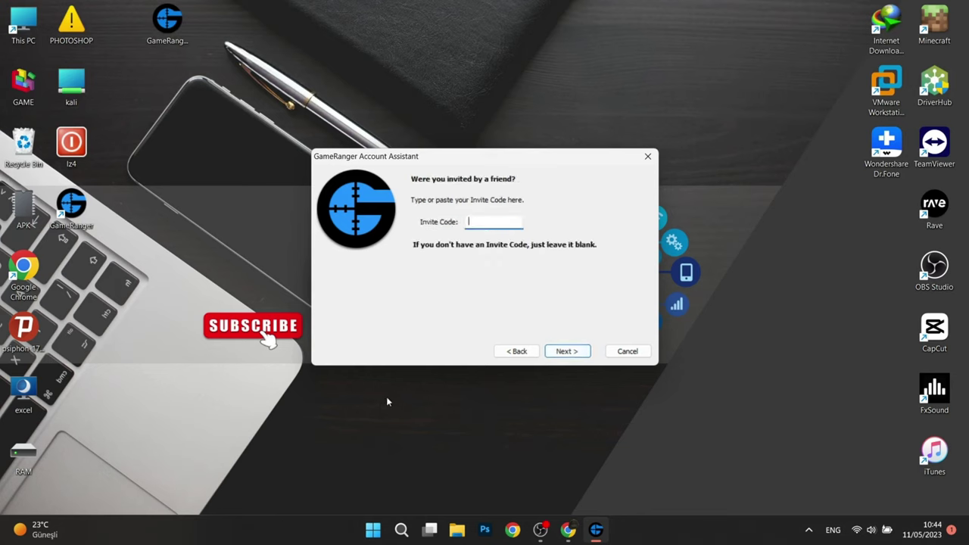
pyautogui.click(567, 351)
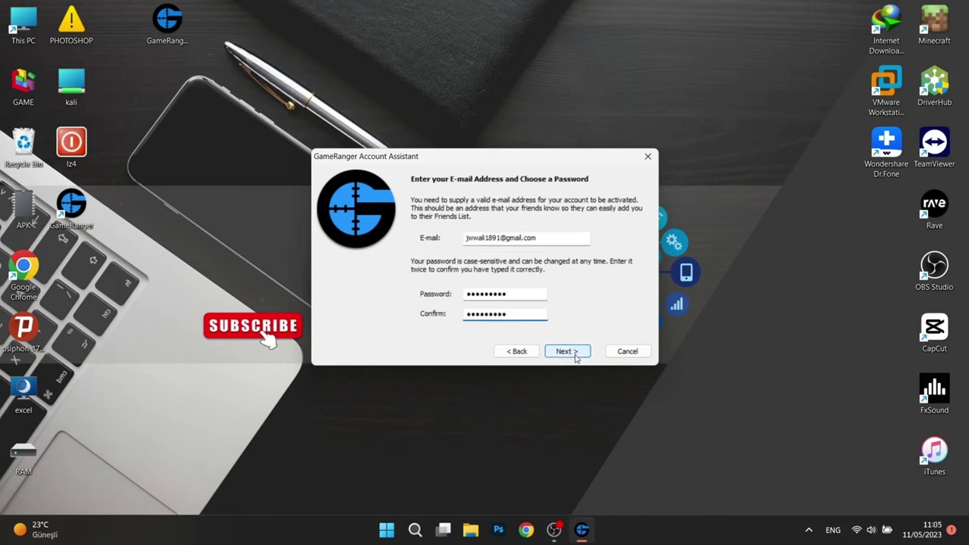
# Submit the account's e-mail, password, nickname and real name, and keep the option to filter all profanity.
pyautogui.click(574, 353)
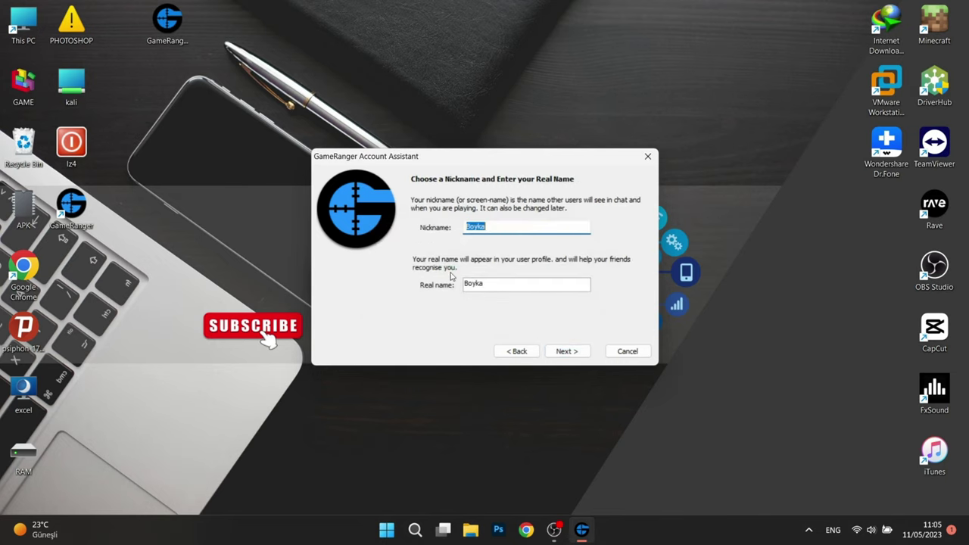
pyautogui.click(562, 353)
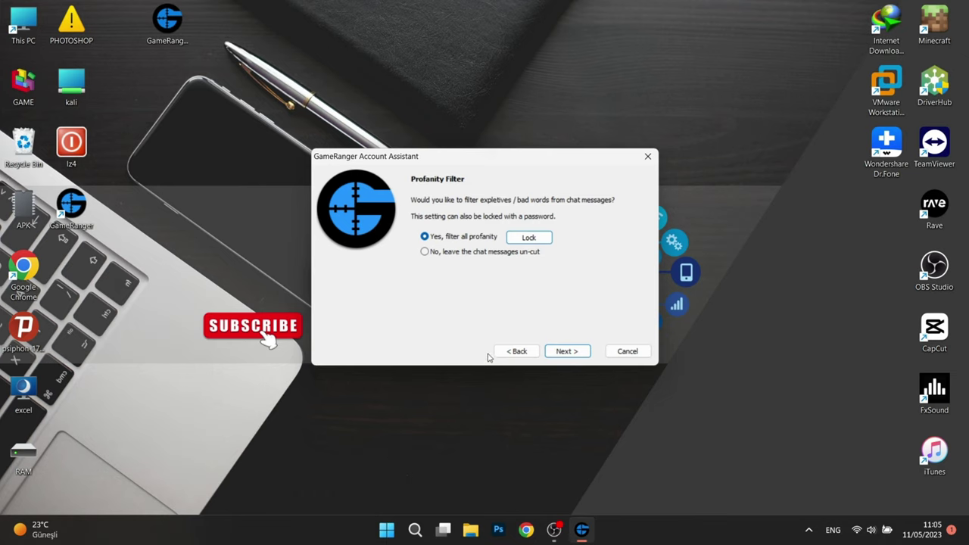
pyautogui.click(557, 353)
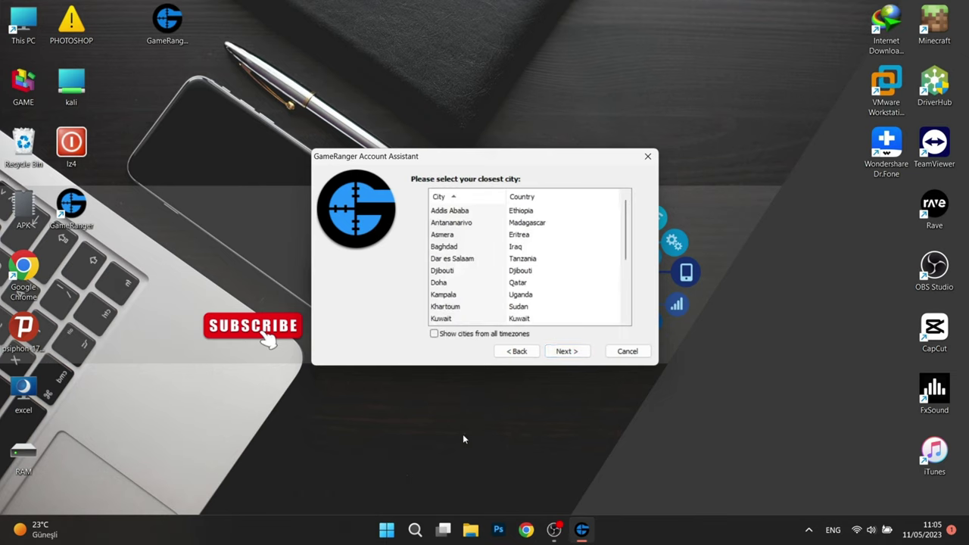
# Show cities from all timezones and select Istanbul, Turkey as the closest city.
pyautogui.click(435, 334)
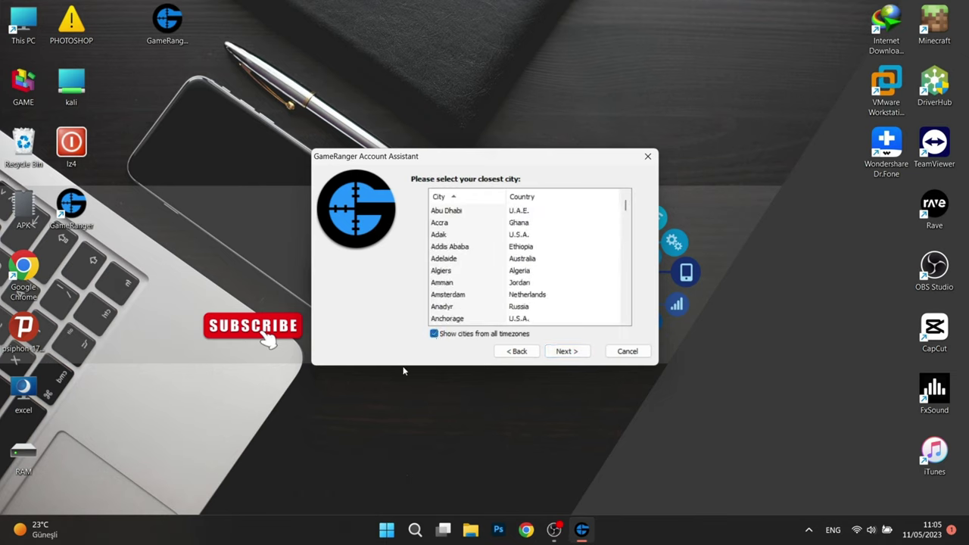
pyautogui.scroll(-9, 622, 219)
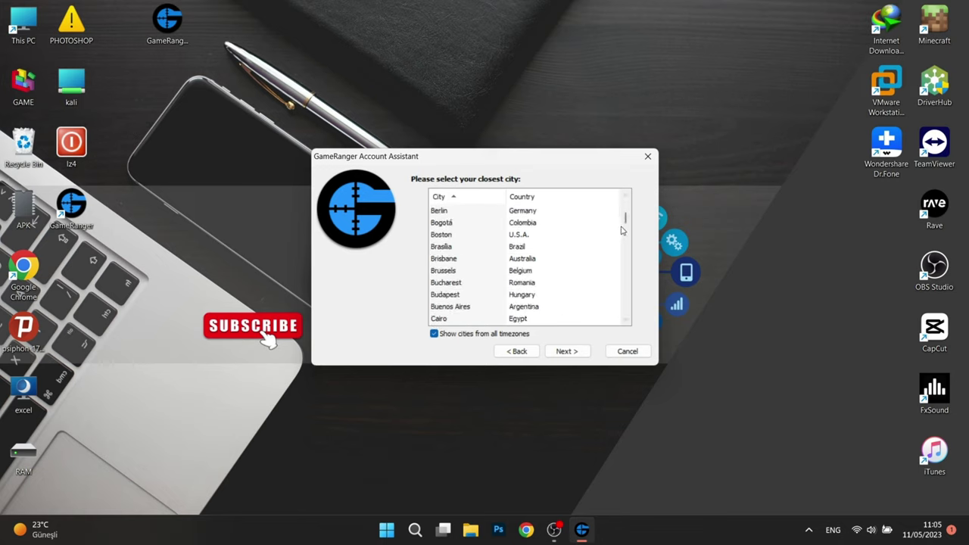
pyautogui.scroll(-2, 622, 230)
pyautogui.scroll(10, 625, 223)
pyautogui.write('istanbul')
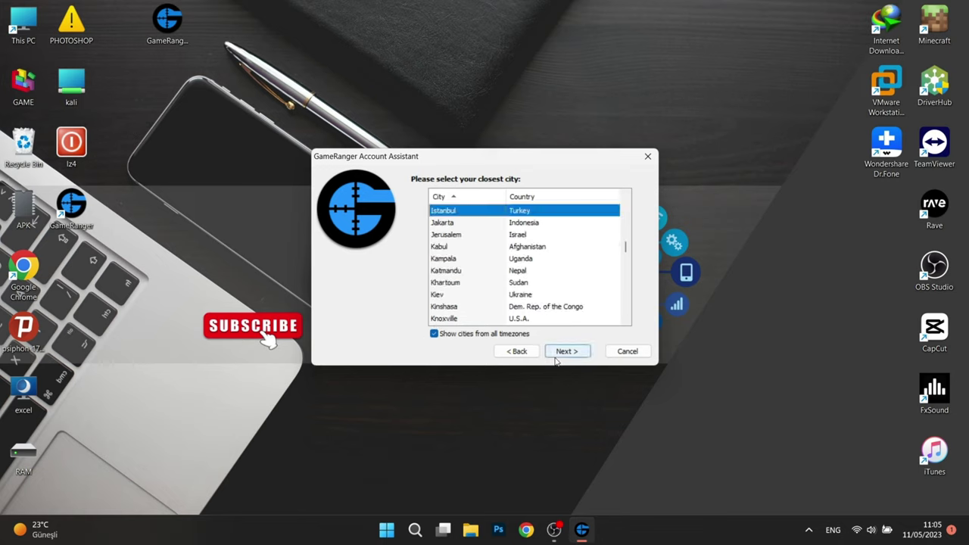
pyautogui.click(564, 355)
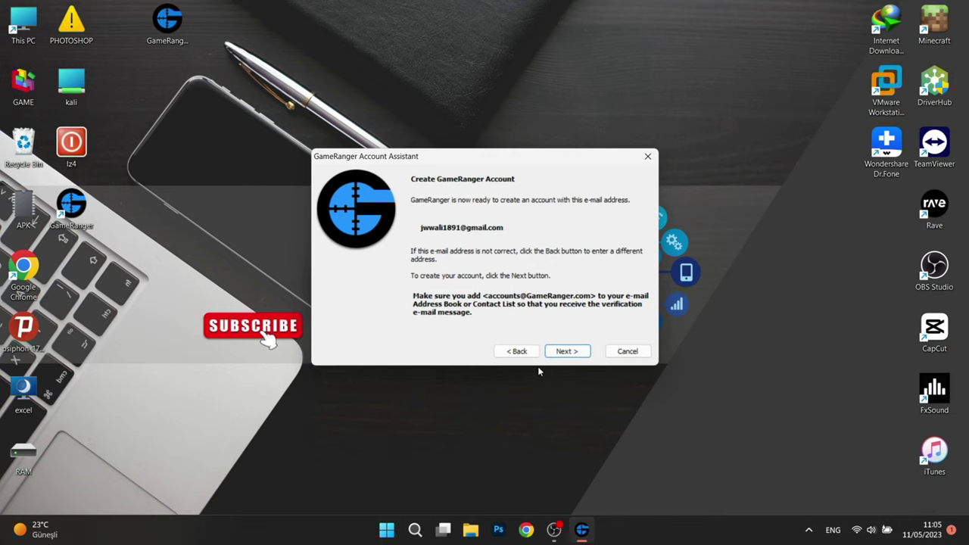
# Create the account and activate it through the link in the GameRanger e-mail, finishing the assistant and dismissing the news.
pyautogui.click(562, 352)
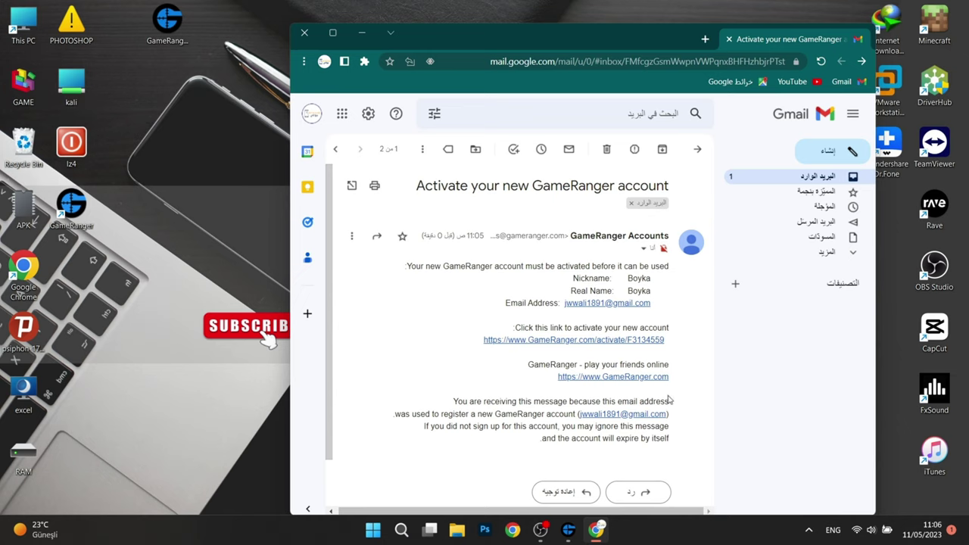
pyautogui.click(553, 341)
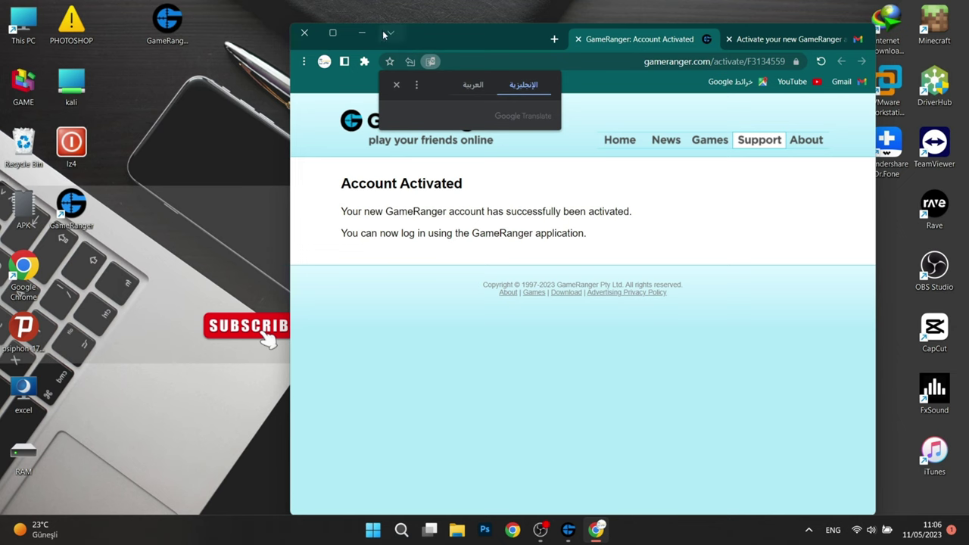
pyautogui.click(361, 33)
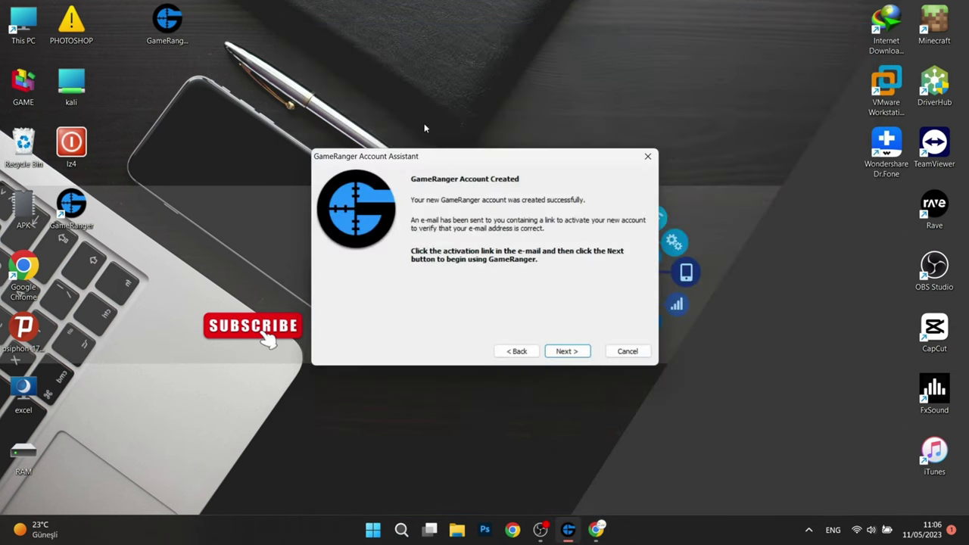
pyautogui.click(573, 354)
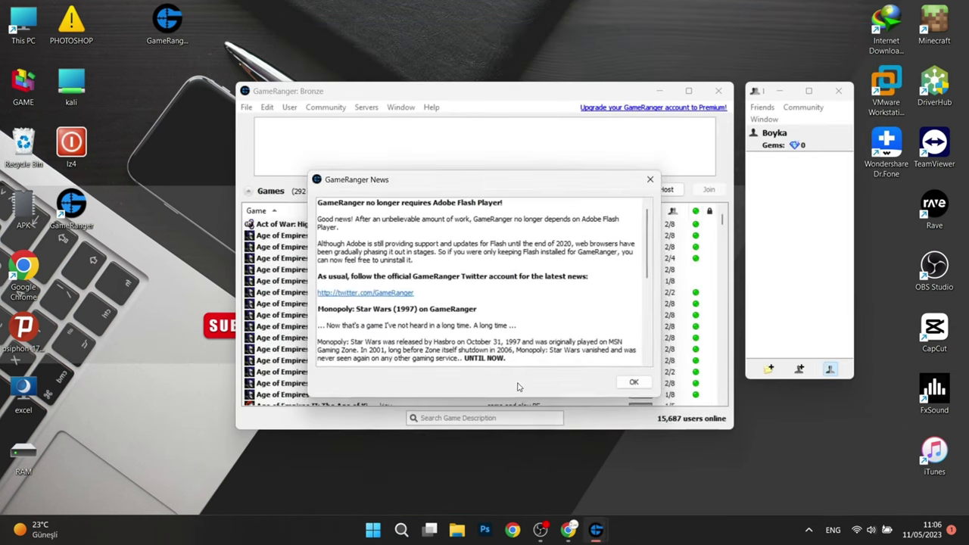
pyautogui.click(630, 381)
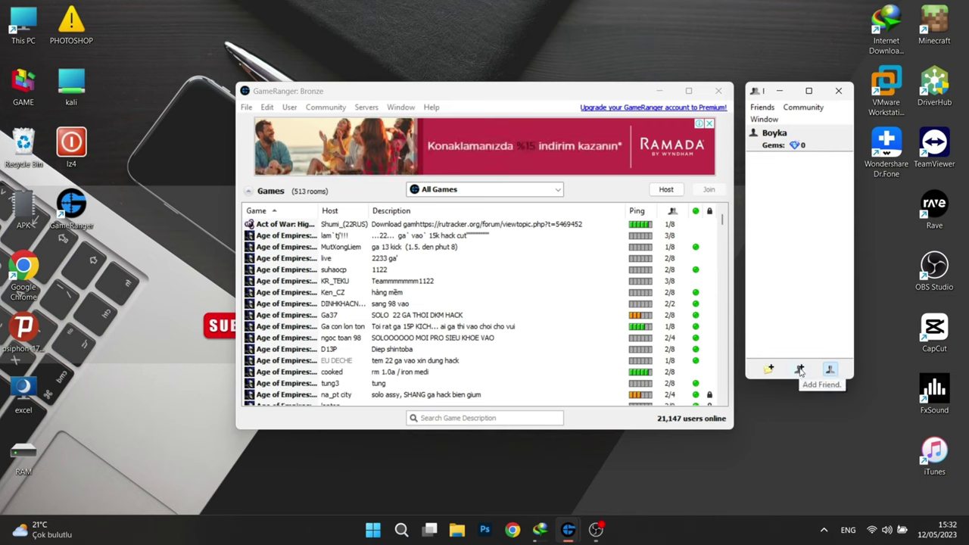
# Find the friend's account by e-mail address and add it to the friends list.
pyautogui.click(800, 370)
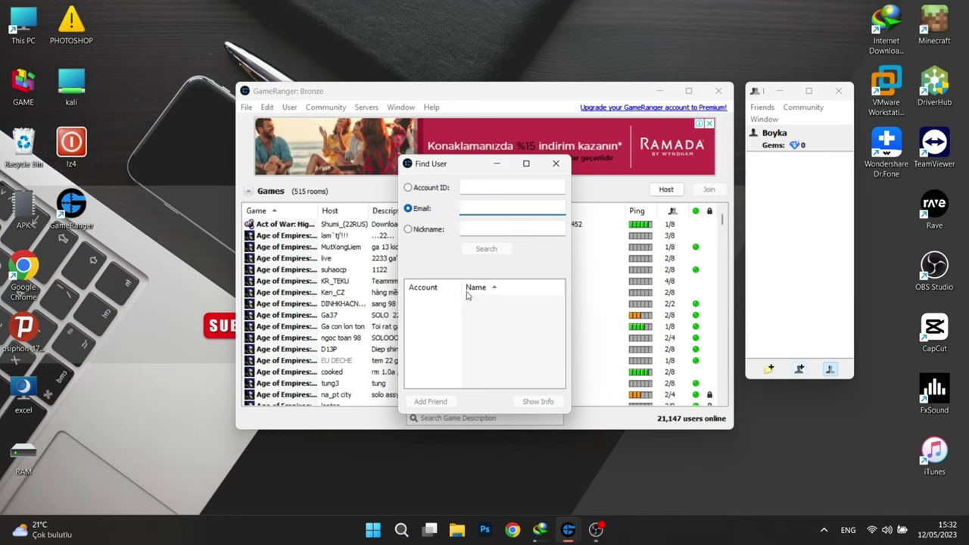
pyautogui.rightClick(479, 206)
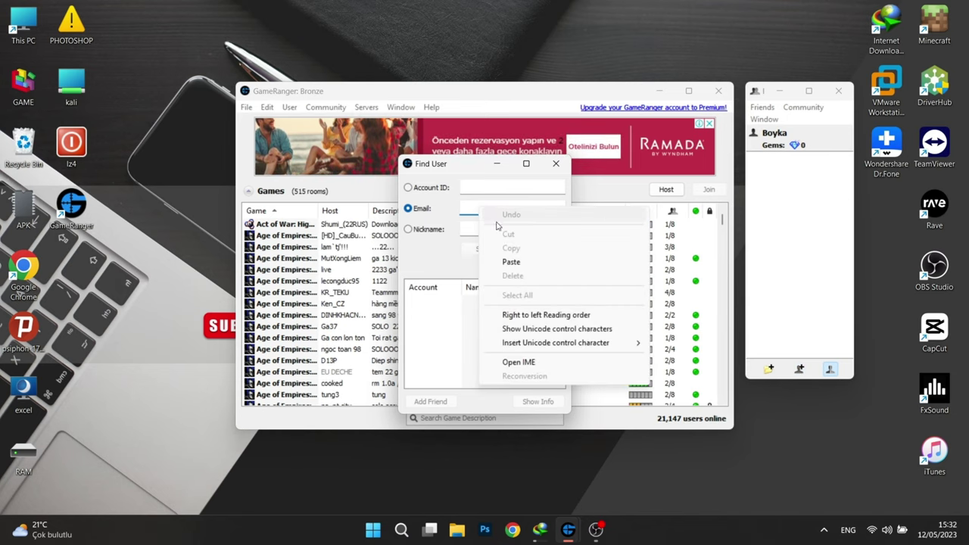
pyautogui.click(515, 263)
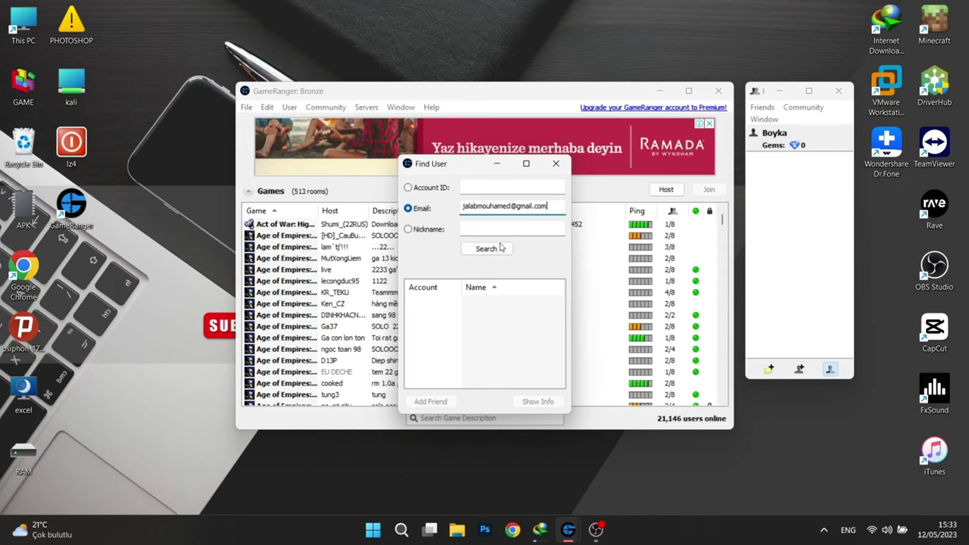
pyautogui.click(478, 253)
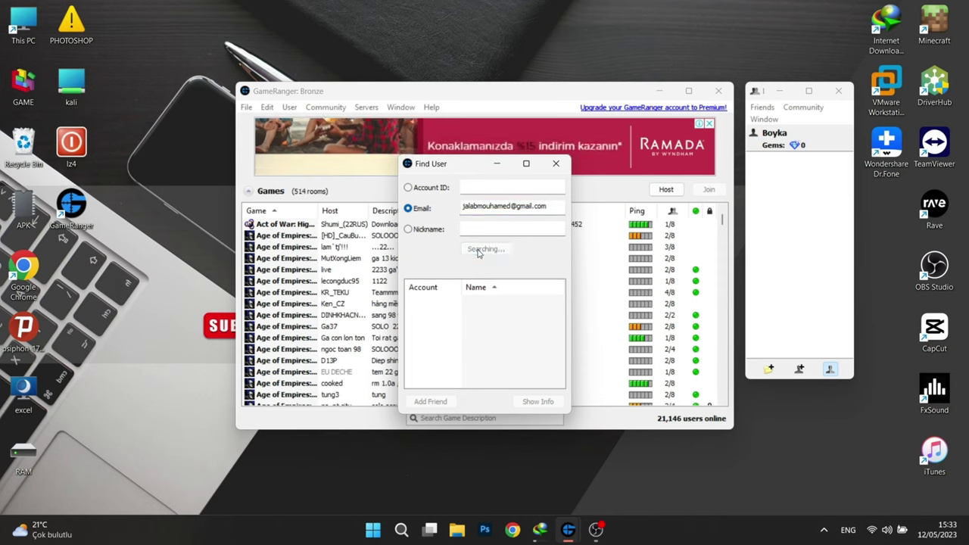
pyautogui.click(470, 303)
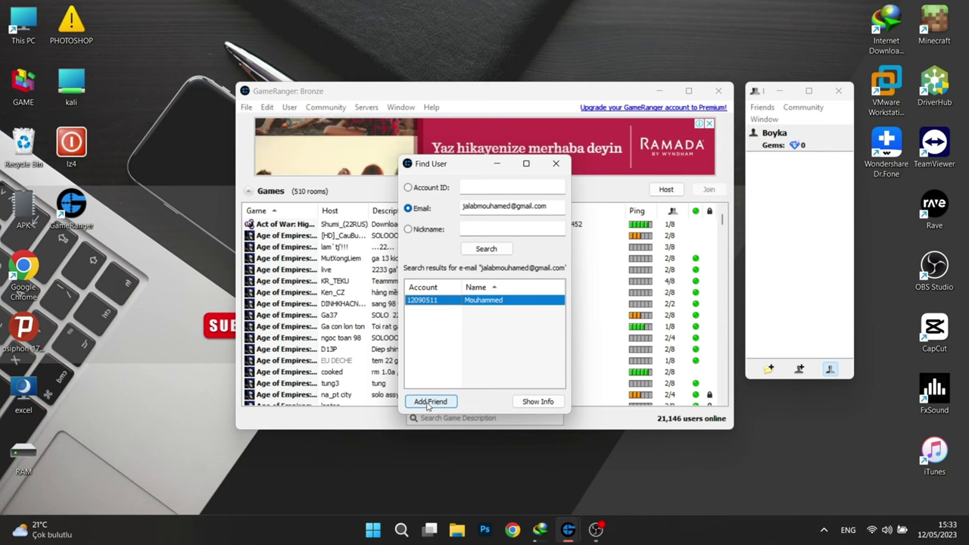
pyautogui.click(429, 403)
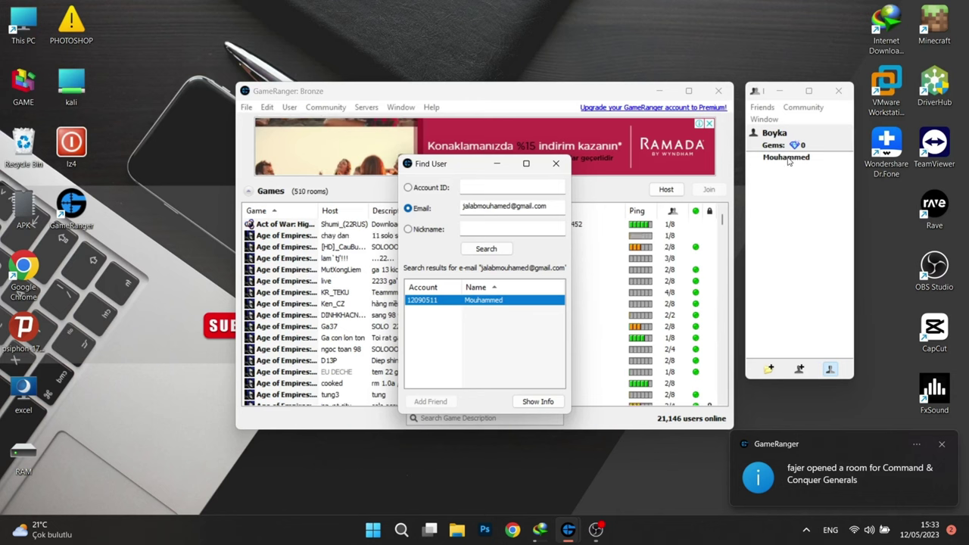
pyautogui.click(555, 164)
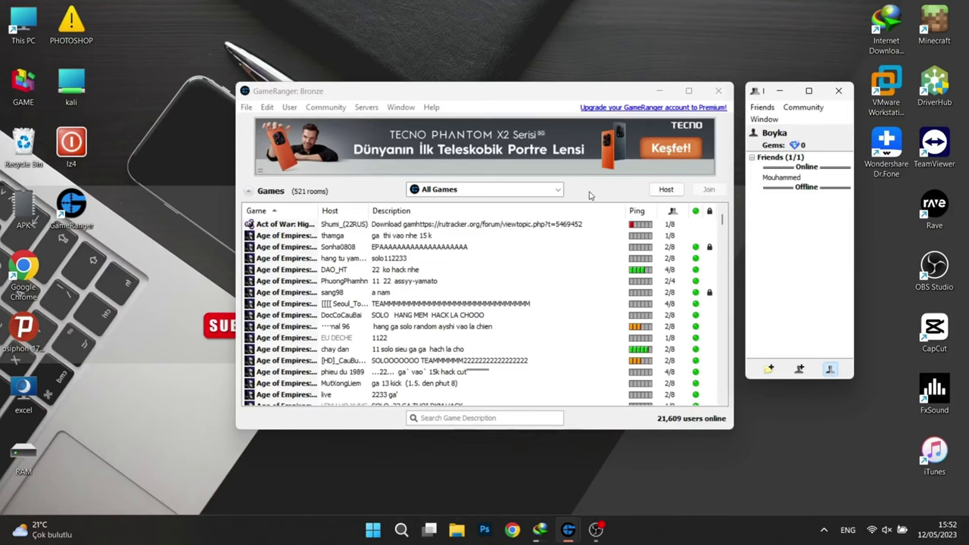
# Start hosting a game and select Command & Conquer Generals: Zero Hour.
pyautogui.click(667, 193)
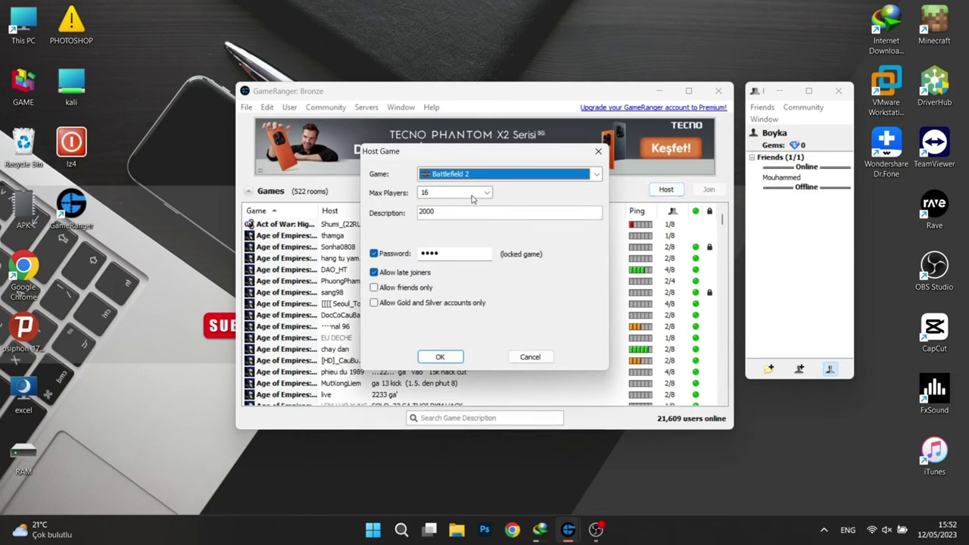
pyautogui.click(499, 174)
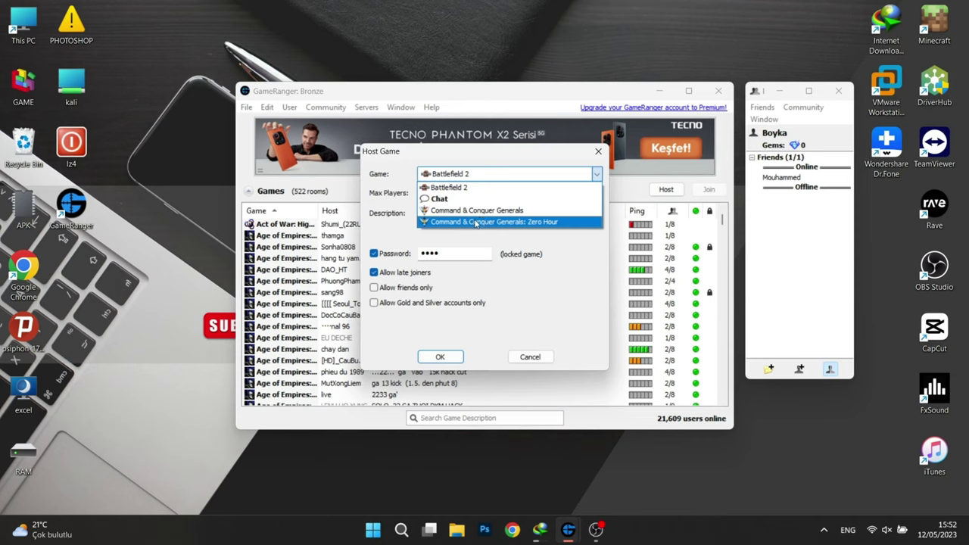
pyautogui.click(433, 222)
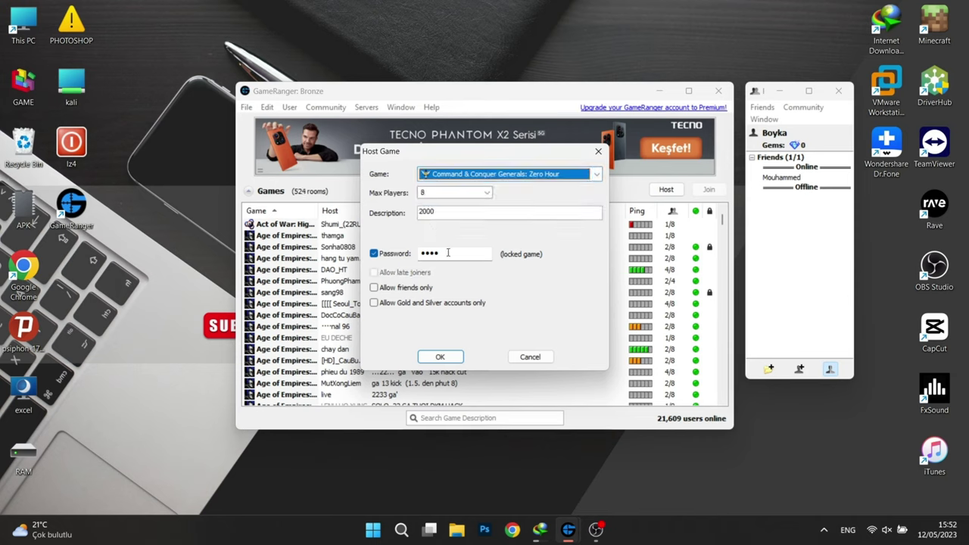
# Open the maximum players choices and keep 8, and switch the hosted game's password protection off and back on.
pyautogui.click(439, 198)
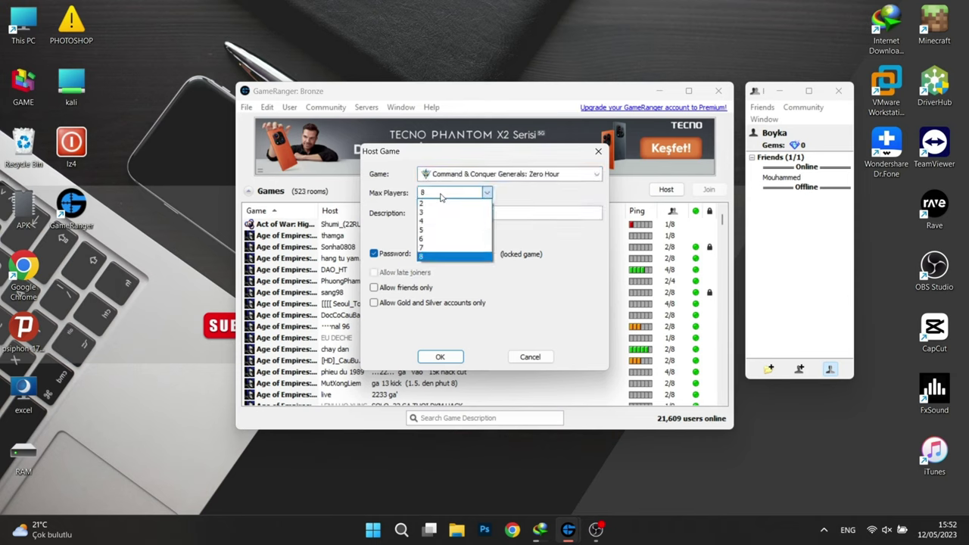
pyautogui.click(443, 199)
pyautogui.press('Tab')
pyautogui.click(434, 221)
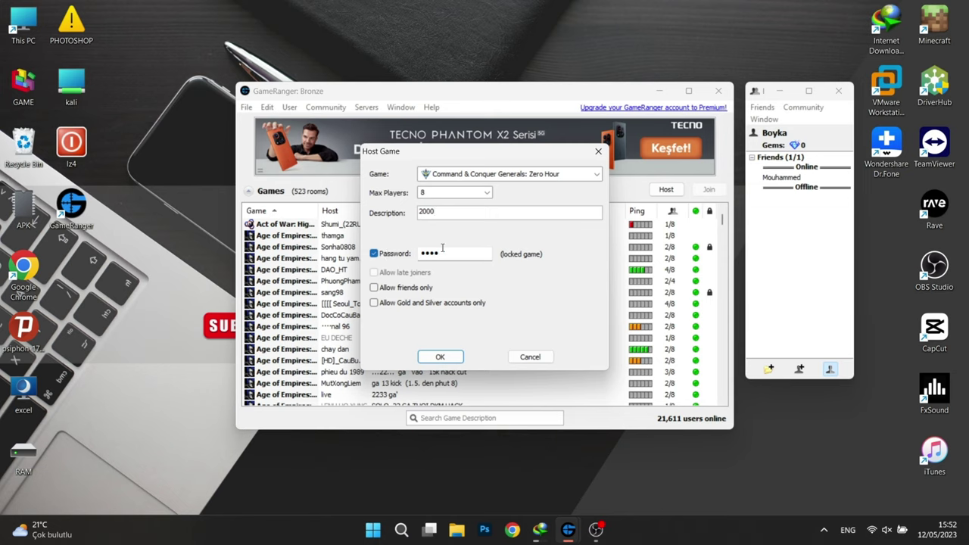
pyautogui.click(376, 255)
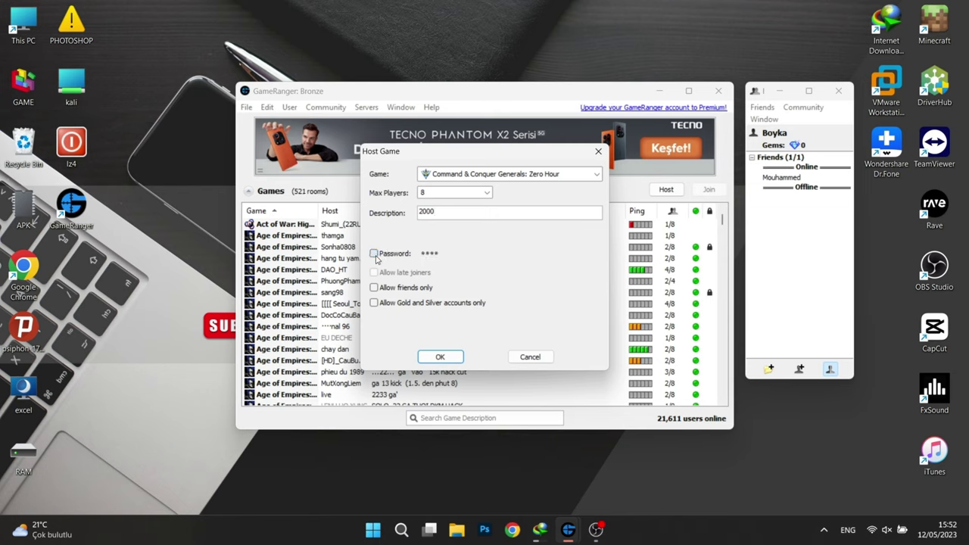
pyautogui.click(374, 255)
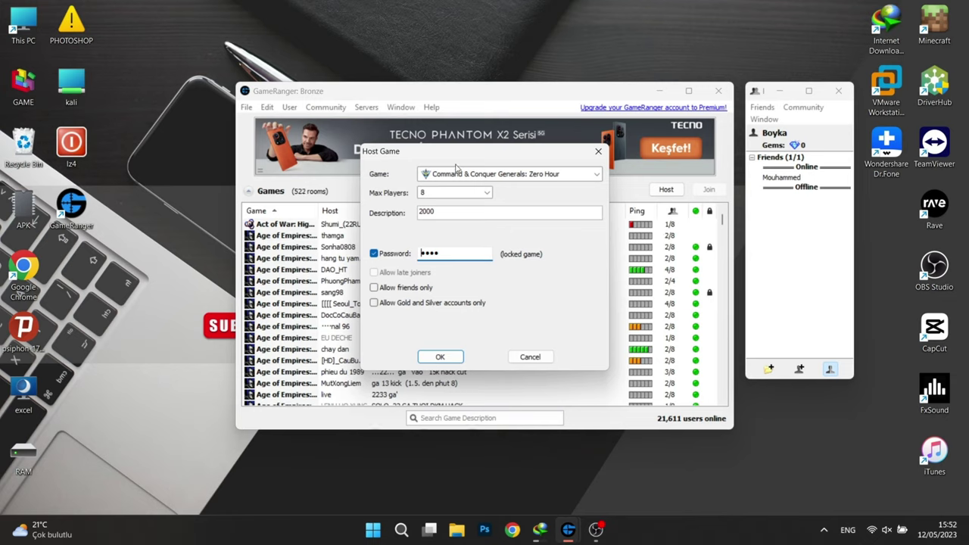
# Create the password-protected Command & Conquer Generals: Zero Hour room and invite the online friend to the game.
pyautogui.click(438, 357)
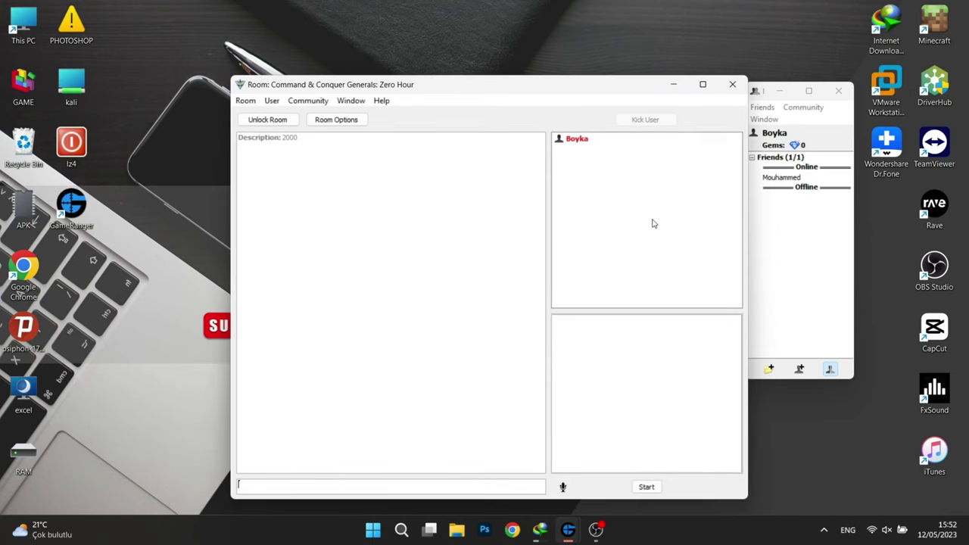
pyautogui.click(801, 180)
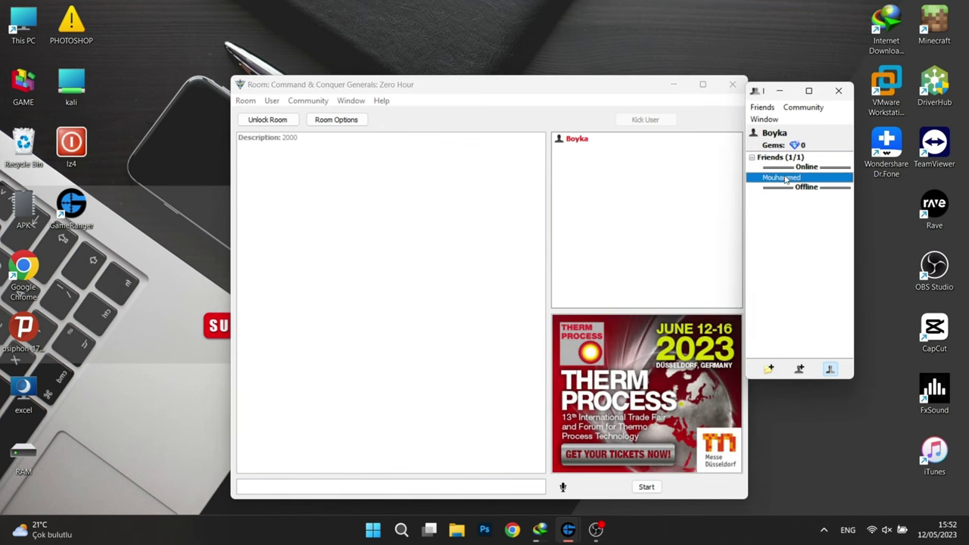
pyautogui.rightClick(782, 179)
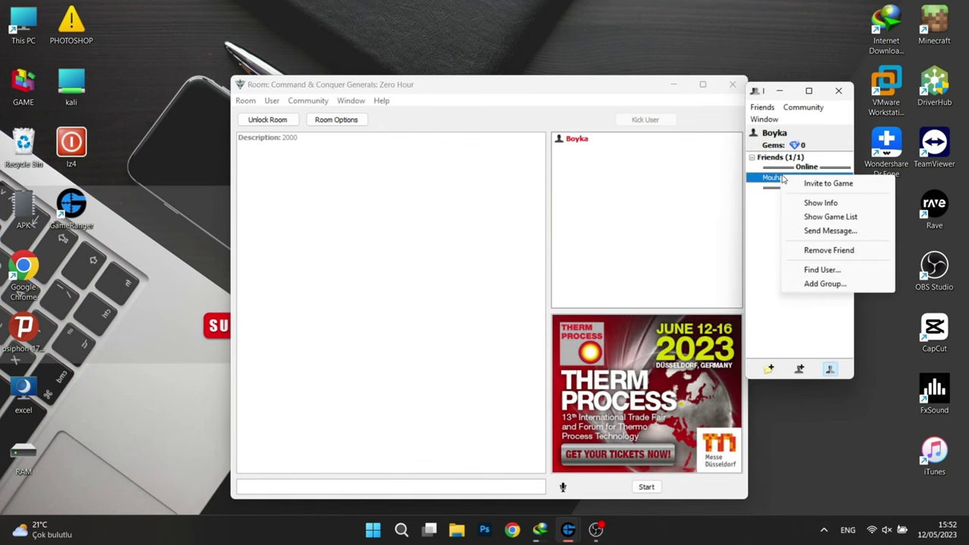
pyautogui.click(818, 186)
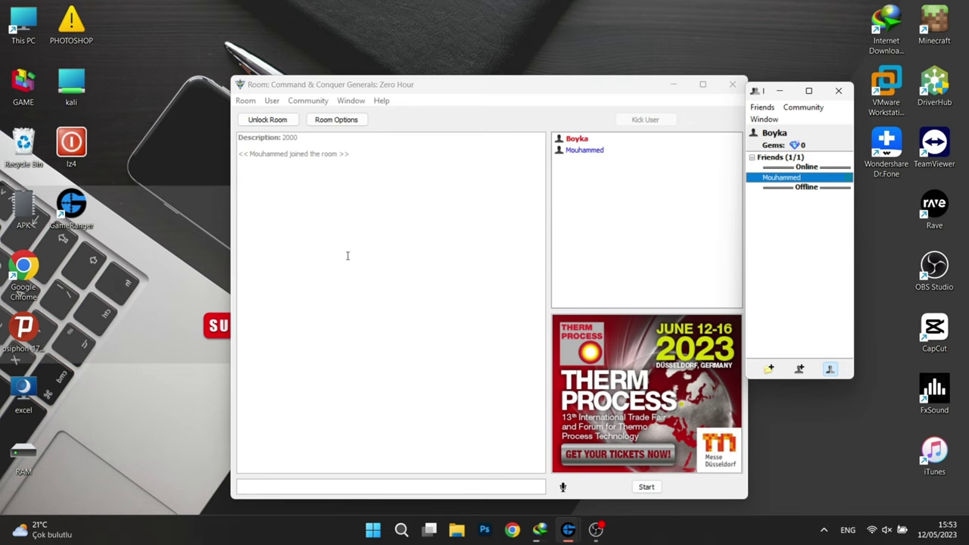
# Select the invited friend and the host in the room's player list, and start the game from the room.
pyautogui.click(583, 154)
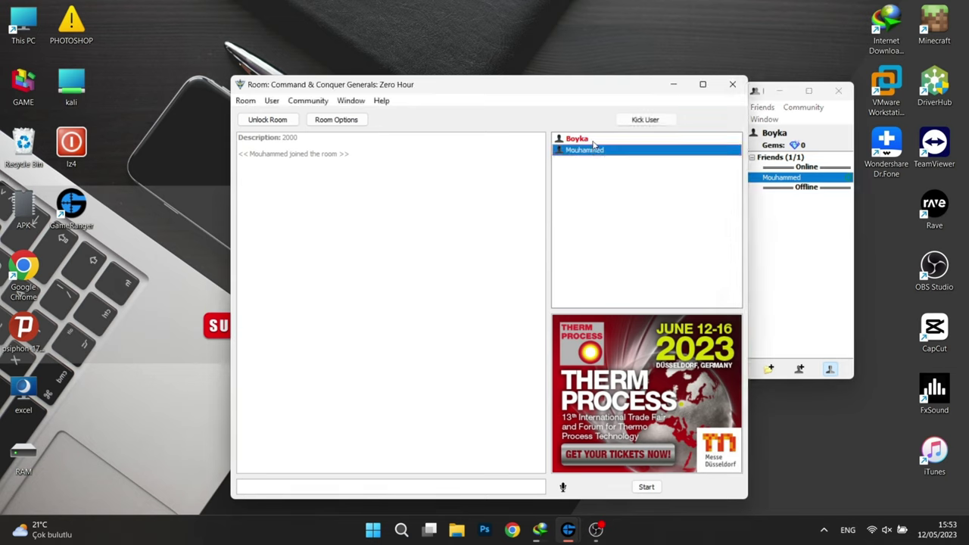
pyautogui.click(577, 139)
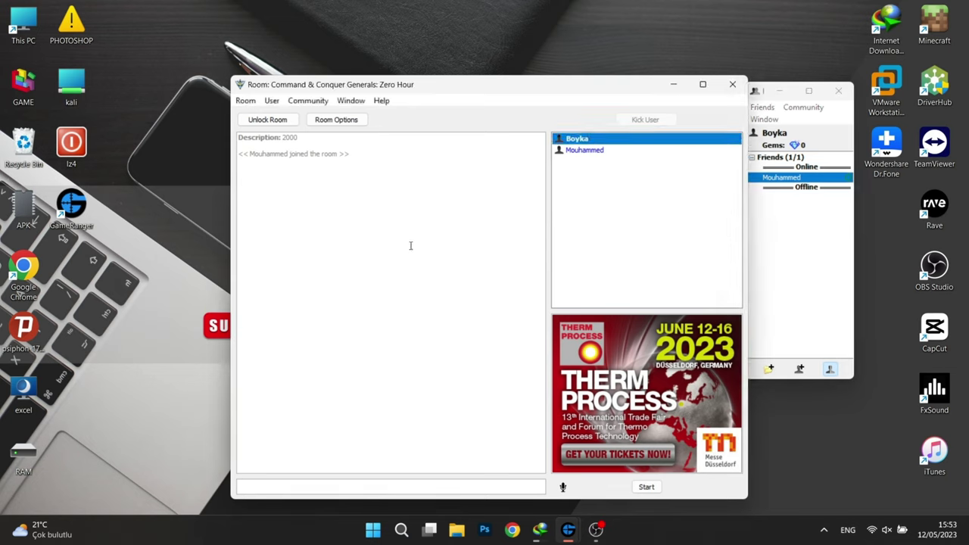
pyautogui.click(645, 487)
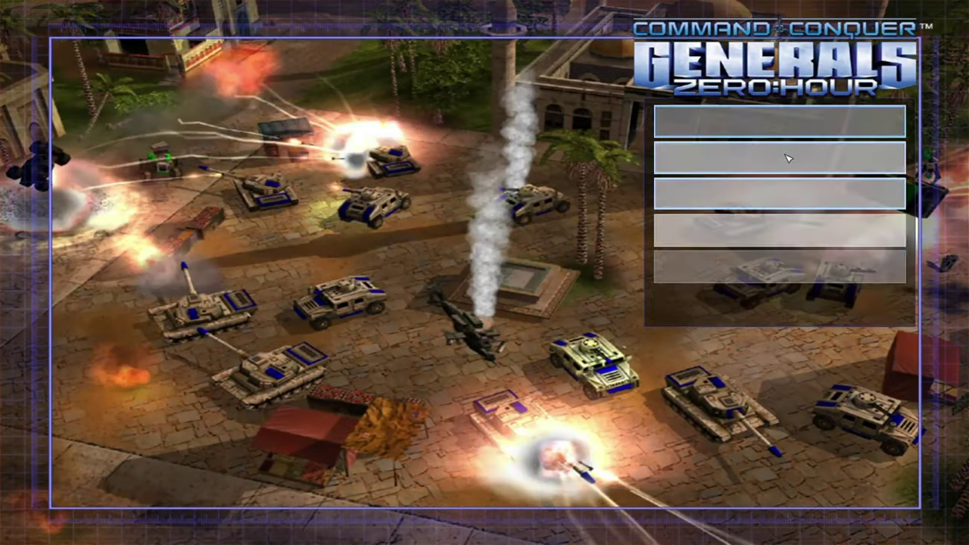
# Enter the game's multiplayer network mode and create a new game to reach its game options.
pyautogui.click(788, 157)
pyautogui.click(789, 157)
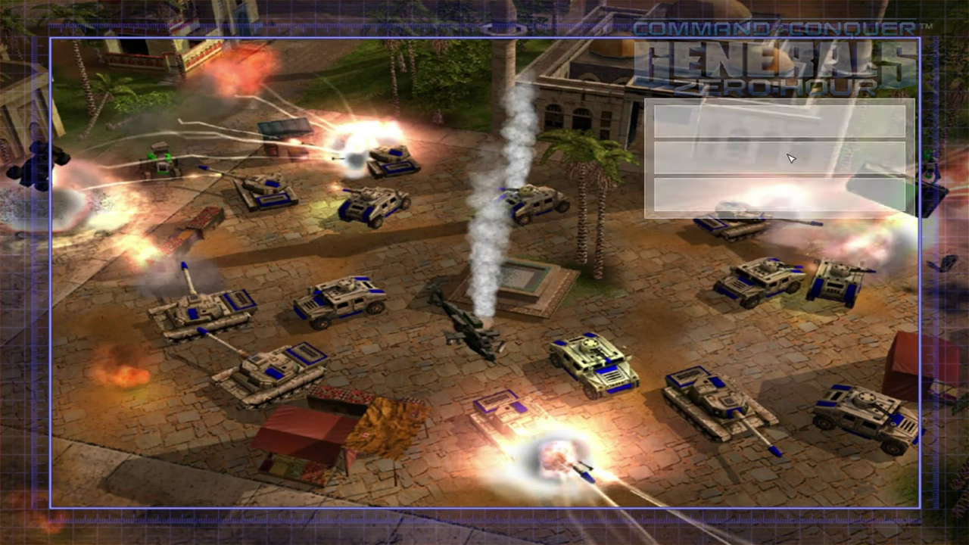
pyautogui.click(590, 476)
pyautogui.click(678, 198)
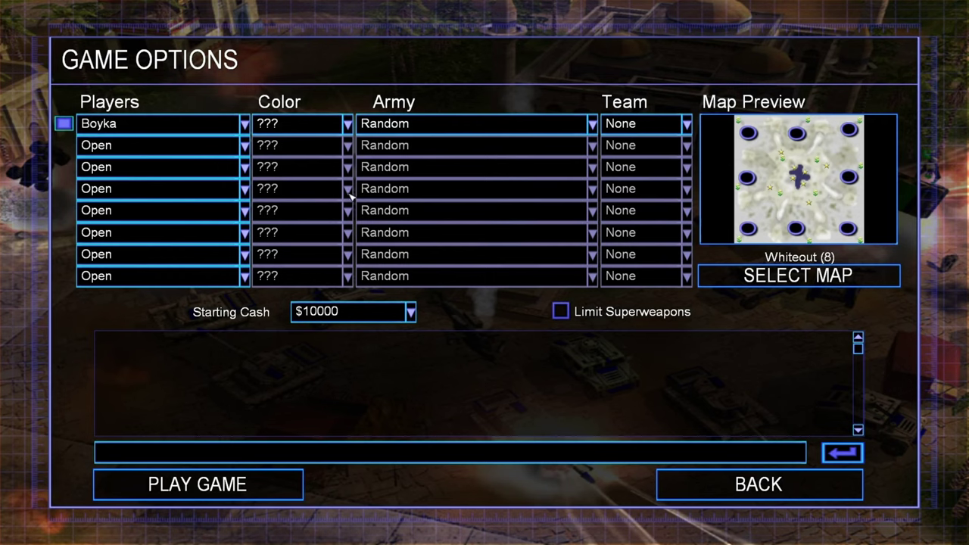
# Set the host player's army to USA Super Weapon General, the color to Blue and the team to 1.
pyautogui.click(433, 118)
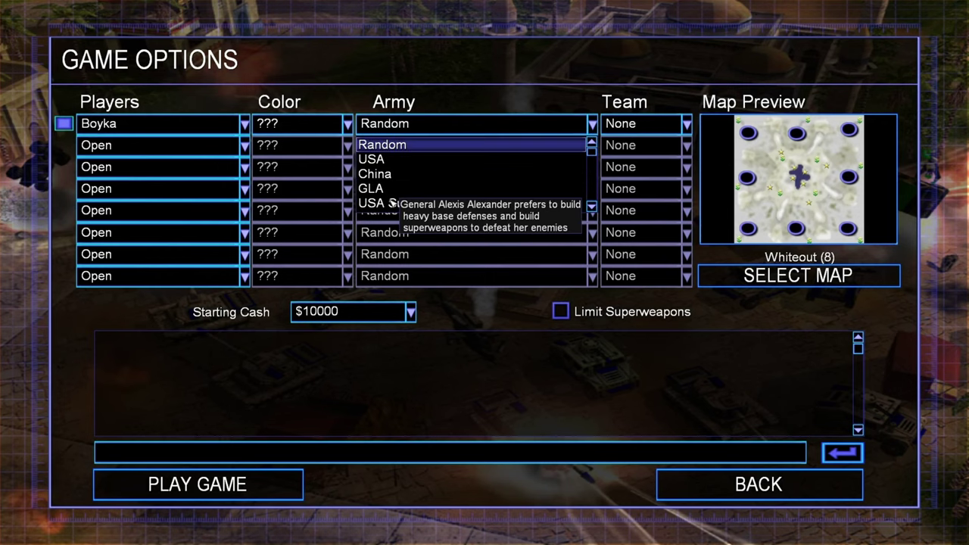
pyautogui.click(379, 201)
pyautogui.click(326, 133)
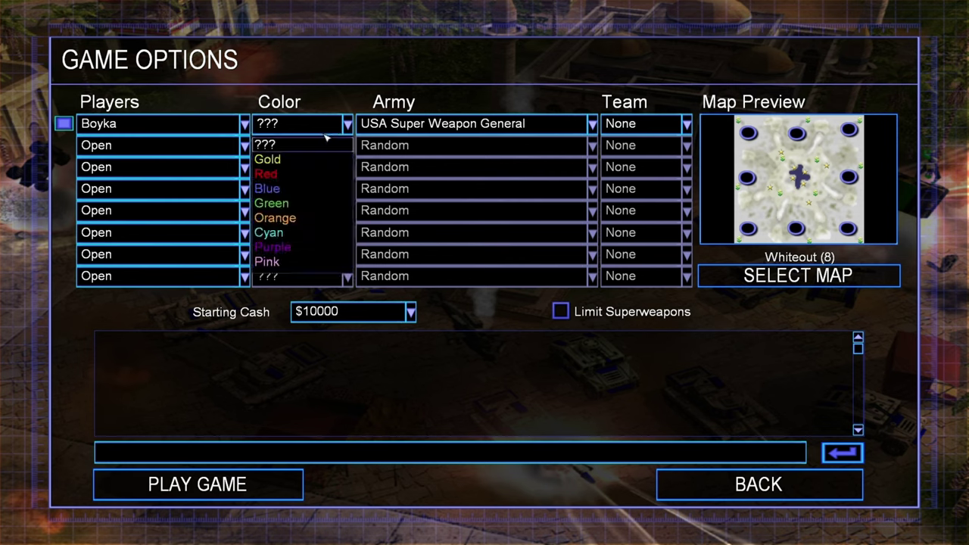
pyautogui.click(303, 189)
pyautogui.click(615, 129)
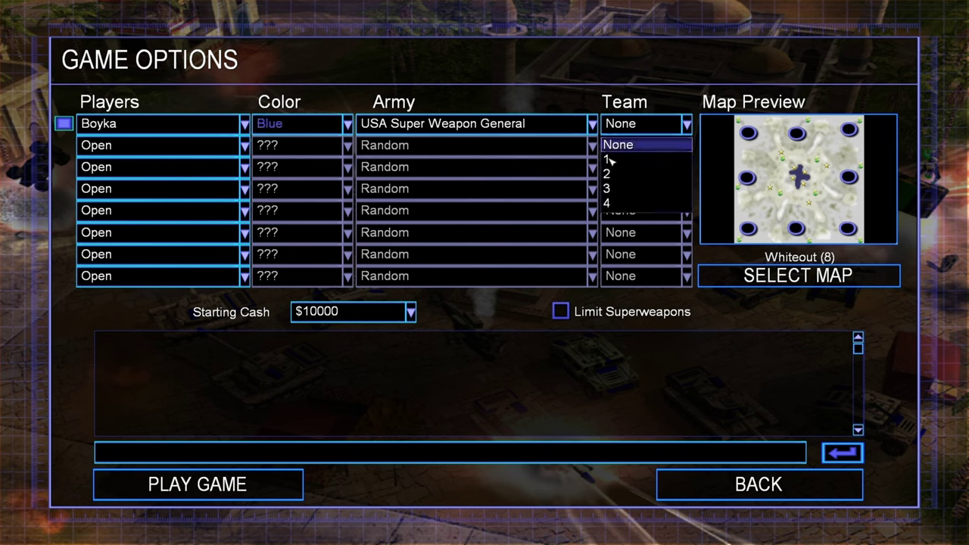
pyautogui.click(615, 159)
# Change the game's map to the official map Twilight Flame (8).
pyautogui.click(786, 282)
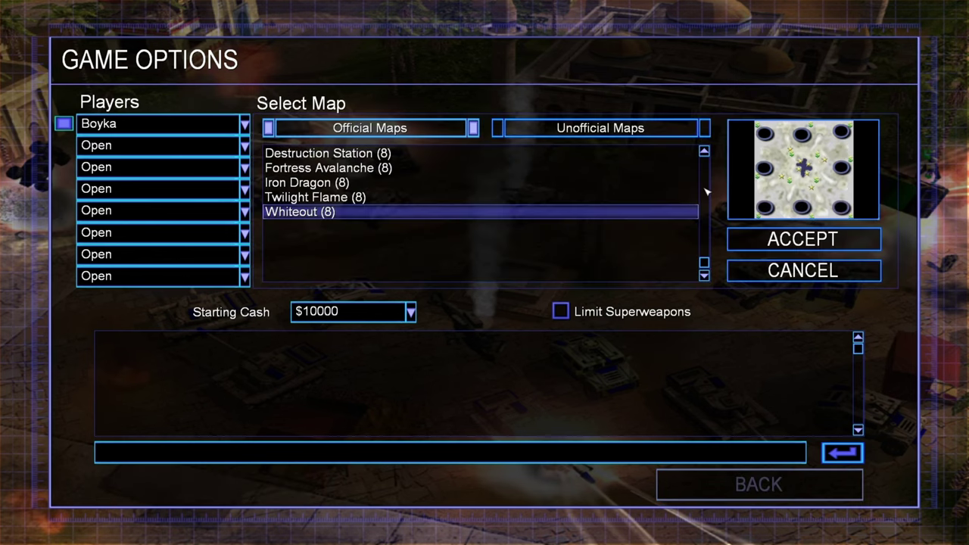
pyautogui.click(442, 198)
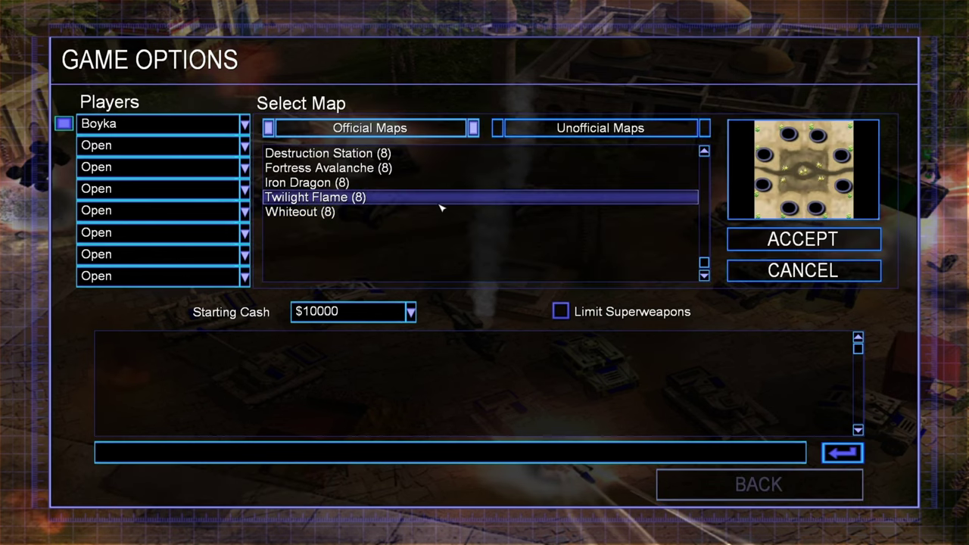
pyautogui.click(809, 239)
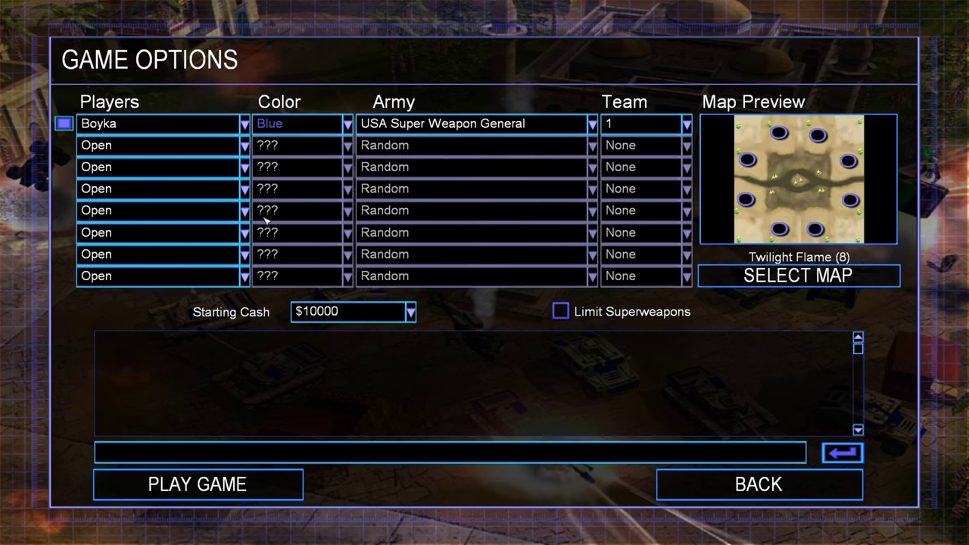
# Set the starting cash to $50000 and enable the superweapons limit.
pyautogui.click(345, 312)
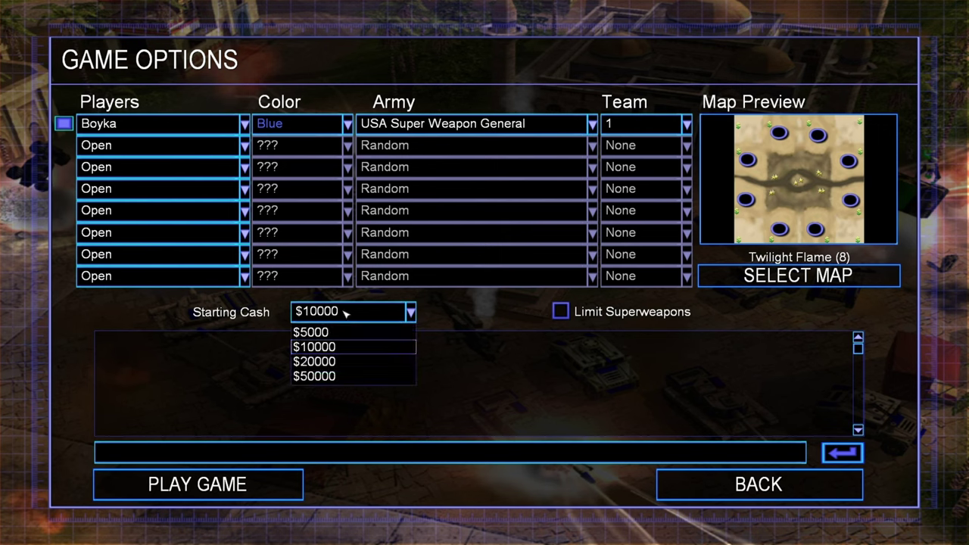
pyautogui.click(314, 377)
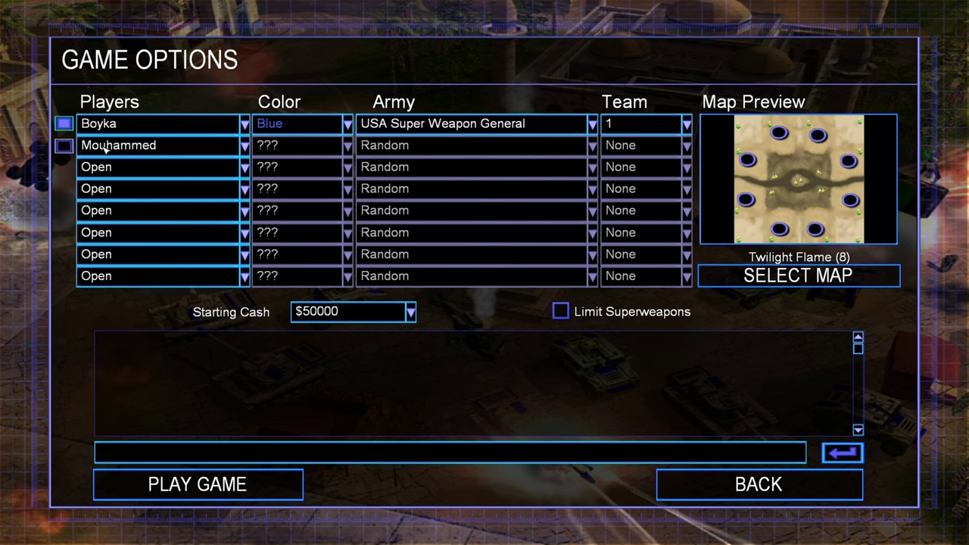
pyautogui.click(560, 311)
# Assign the host the left one of the two start positions on the map's southern edge and start the match.
pyautogui.click(780, 229)
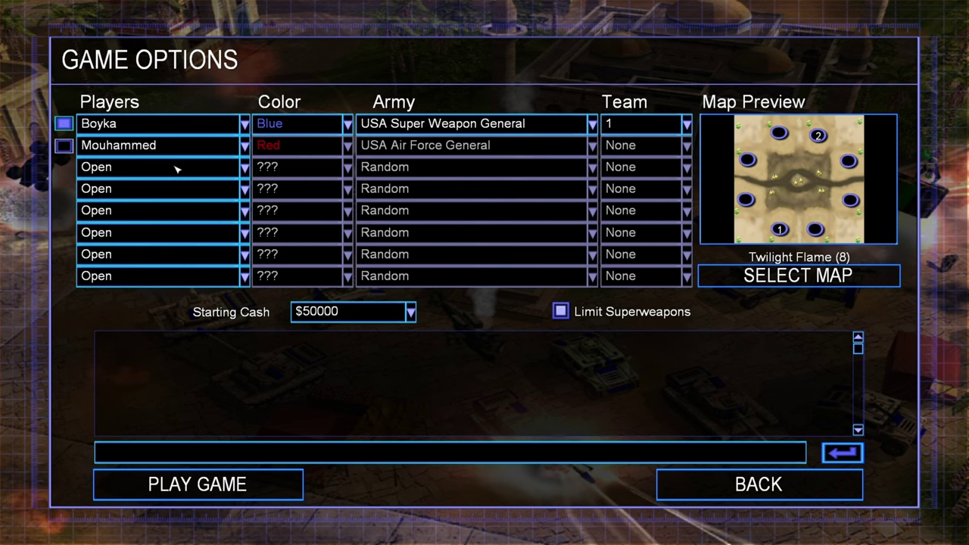
pyautogui.doubleClick(158, 492)
pyautogui.click(159, 492)
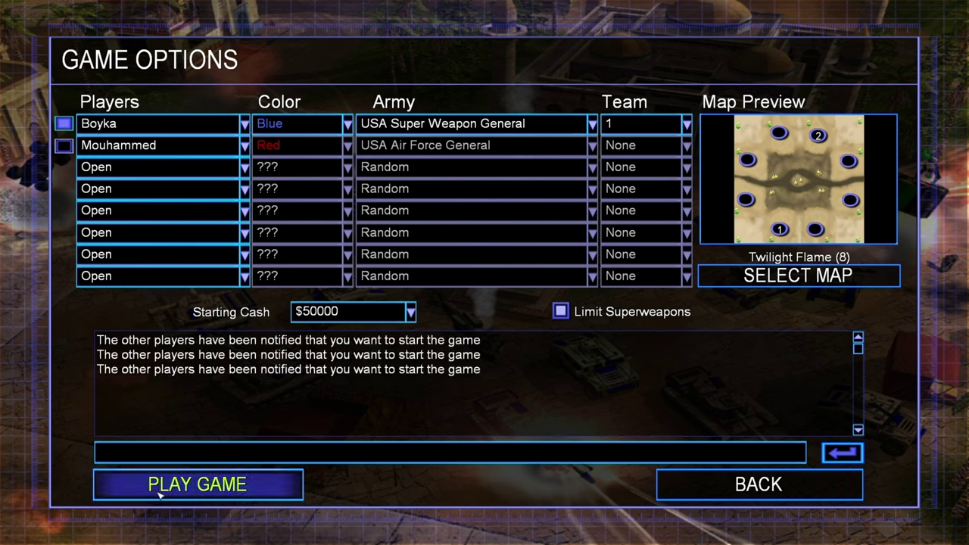